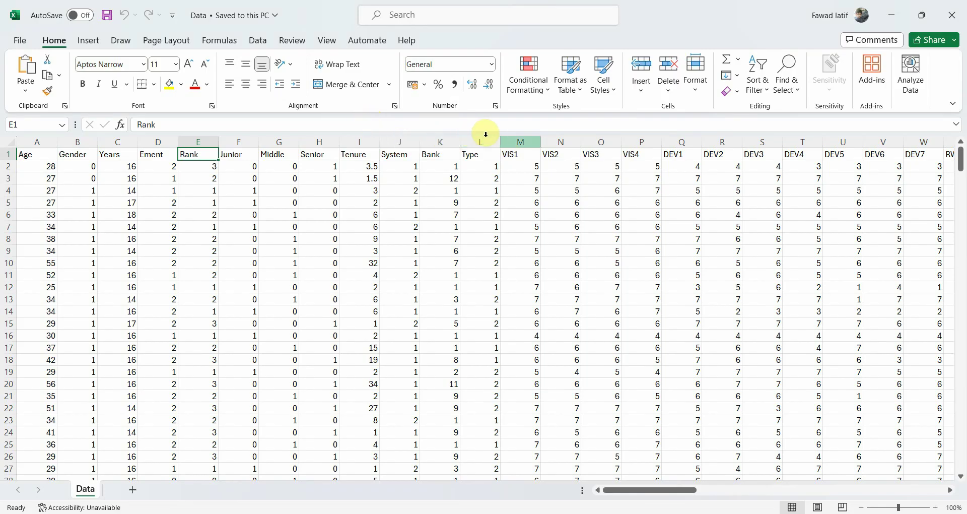
Select the item columns VIS1 through OP5 in Excel and scroll down through the response rows.
click(510, 143)
drag(510, 142, 963, 141)
click(605, 215)
scroll(605, 219, down, 20)
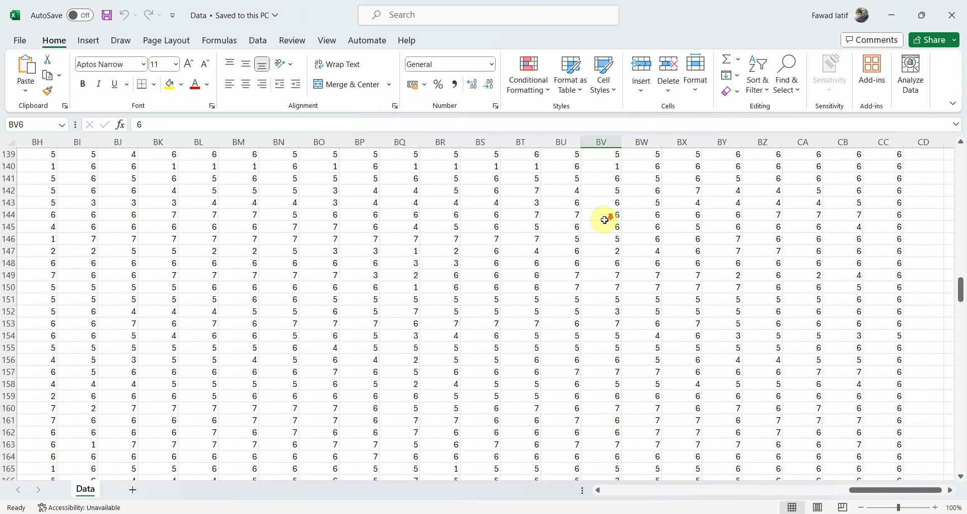
scroll(606, 220, down, 20)
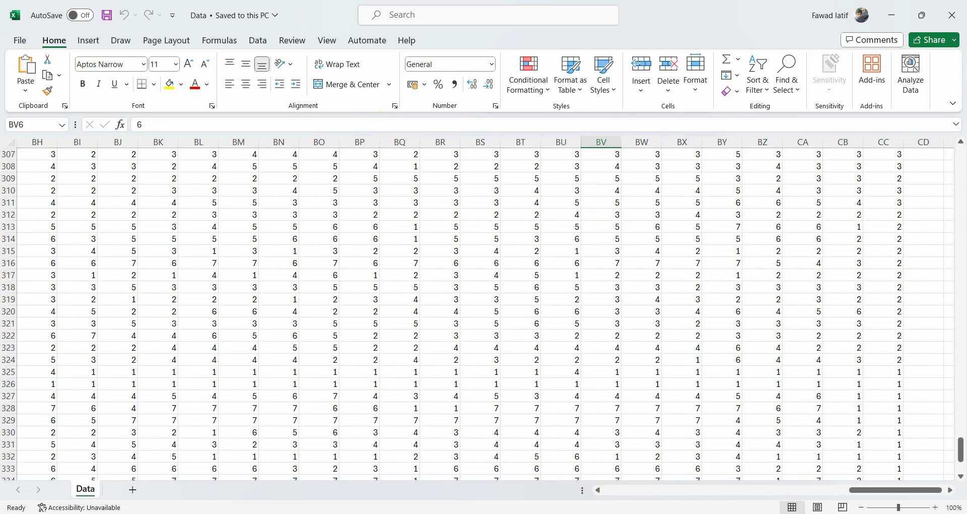
Ask Julius whether the dataset has missing values and which variables contain them.
click(534, 509)
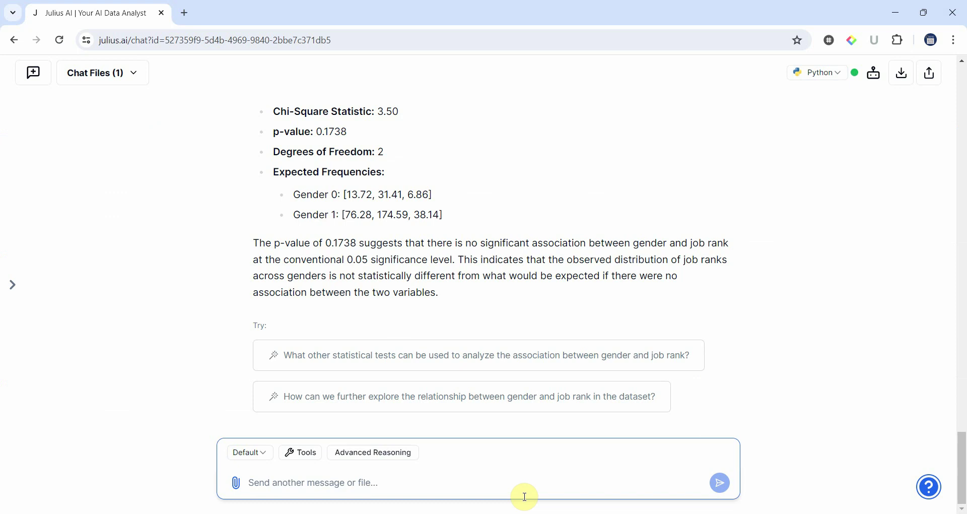
text(A)
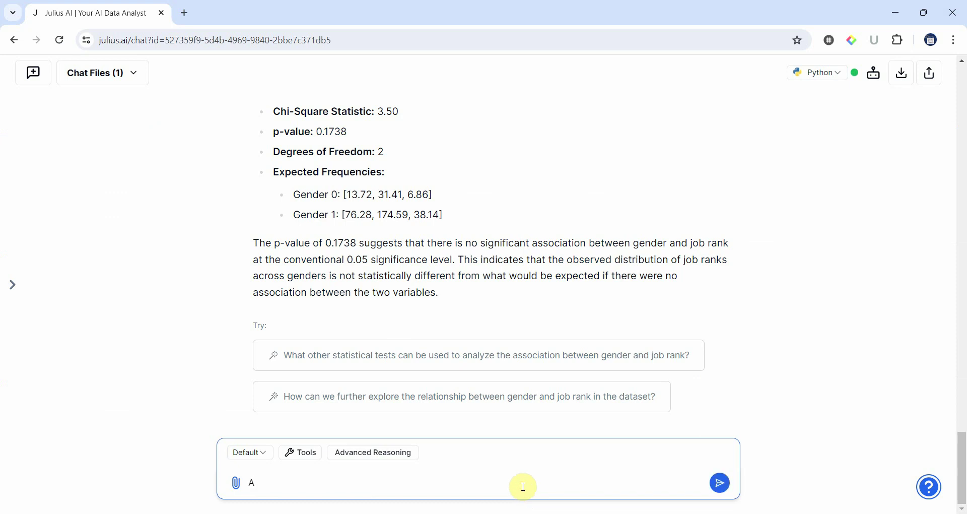
text(re there any missing values in t)
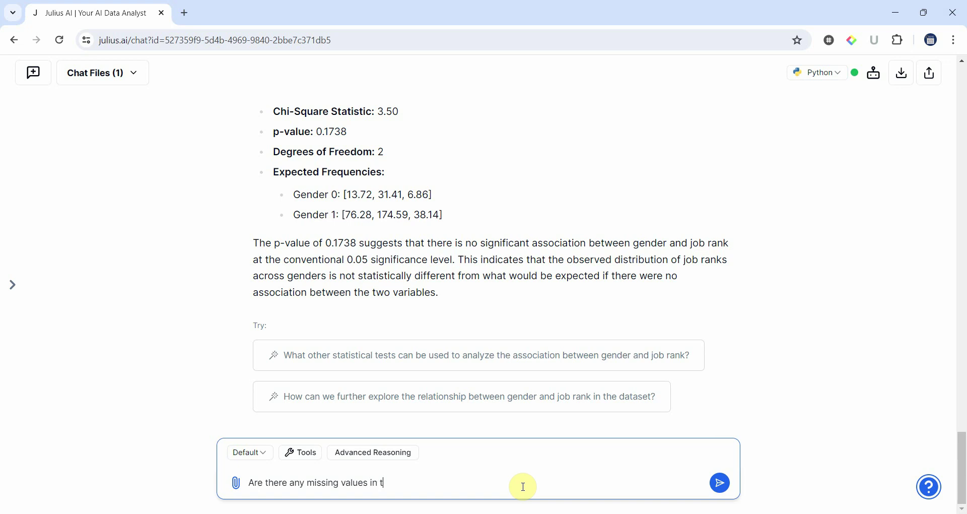
text(he dataset? If so, can yo)
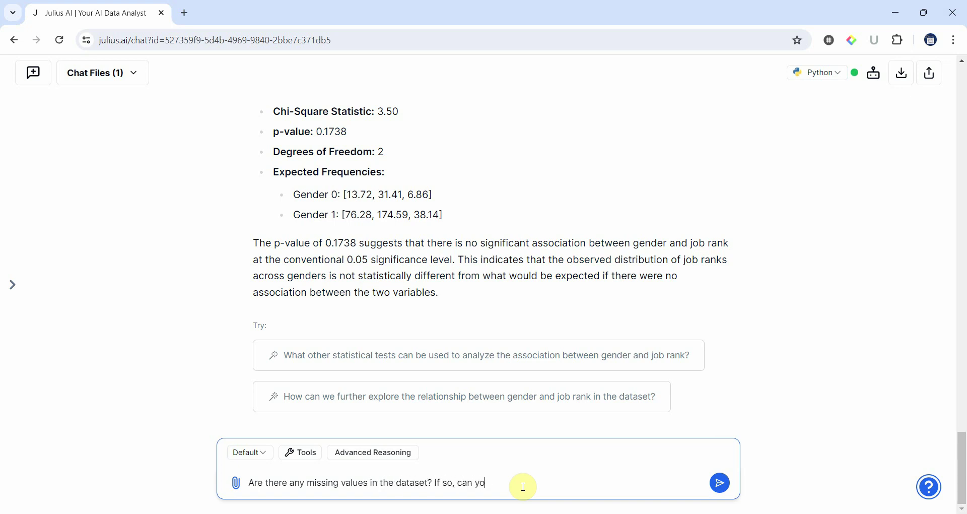
text(u identify the variables that ha)
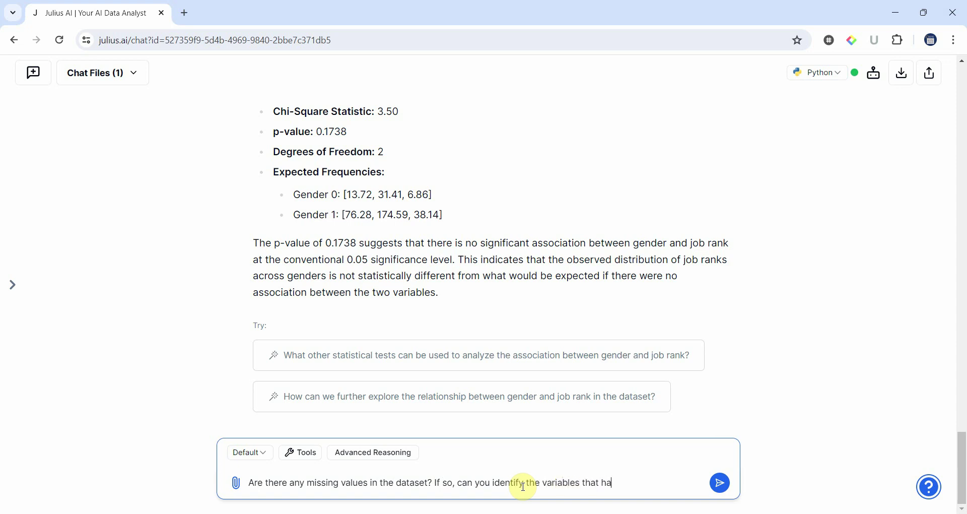
text(ve missing values?)
key(Return)
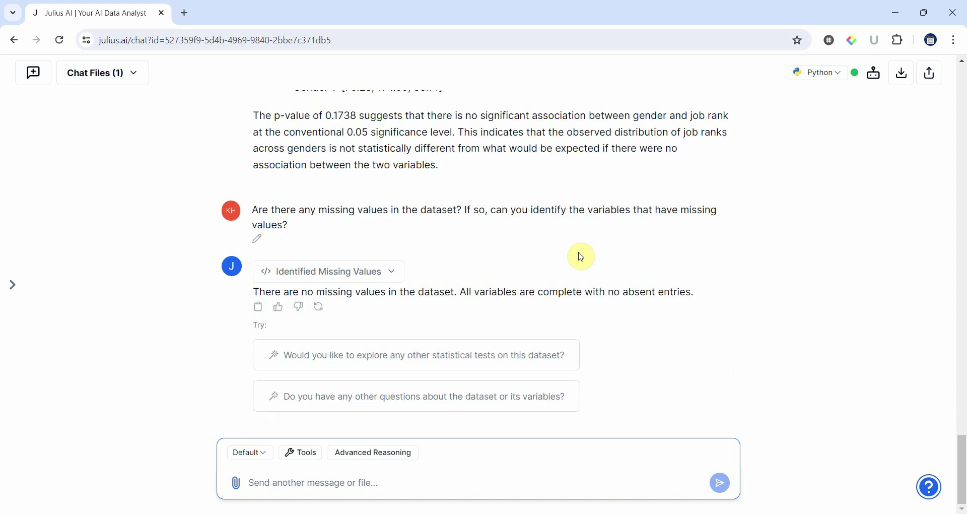
Copy the row-1 header names VIS1 through OP5 from the survey spreadsheet.
key(alt+Tab)
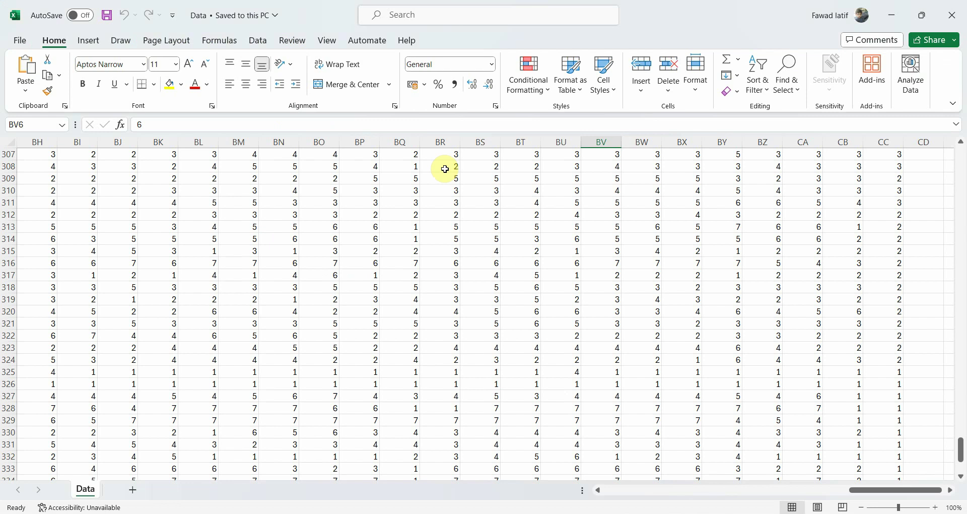
scroll(307, 227, up, 20)
scroll(304, 230, up, 20)
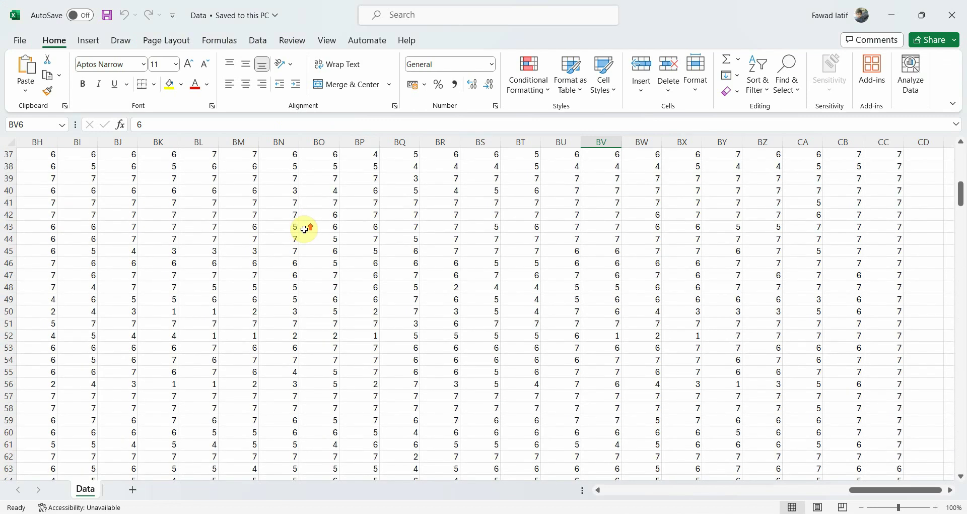
click(39, 151)
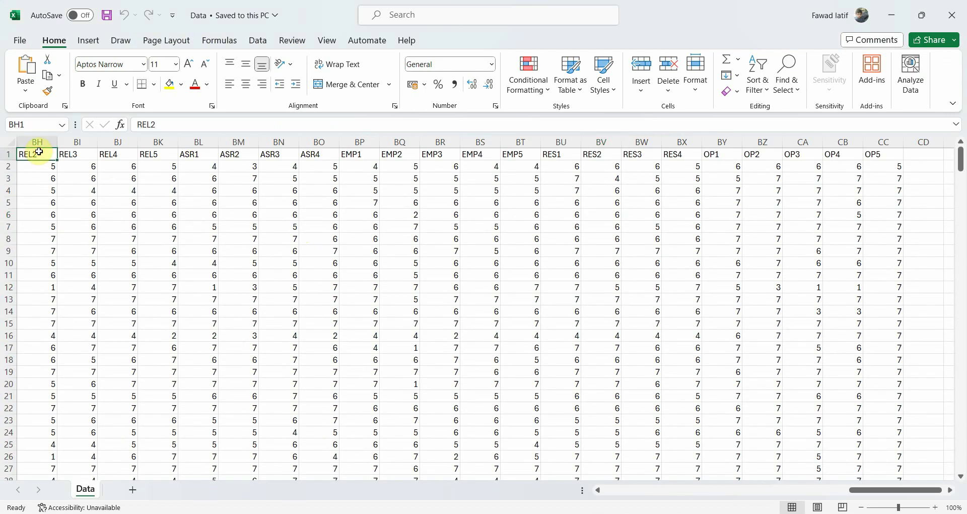
key(Left)
key(Left)
key(Left)
key(Left)
key(Left)
key(Left)
key(Left)
key(Left)
key(Left)
key(Left)
key(Left)
key(Left)
key(Left)
key(Left)
key(Left)
key(Left)
key(Left)
key(Left)
key(Left)
key(Left)
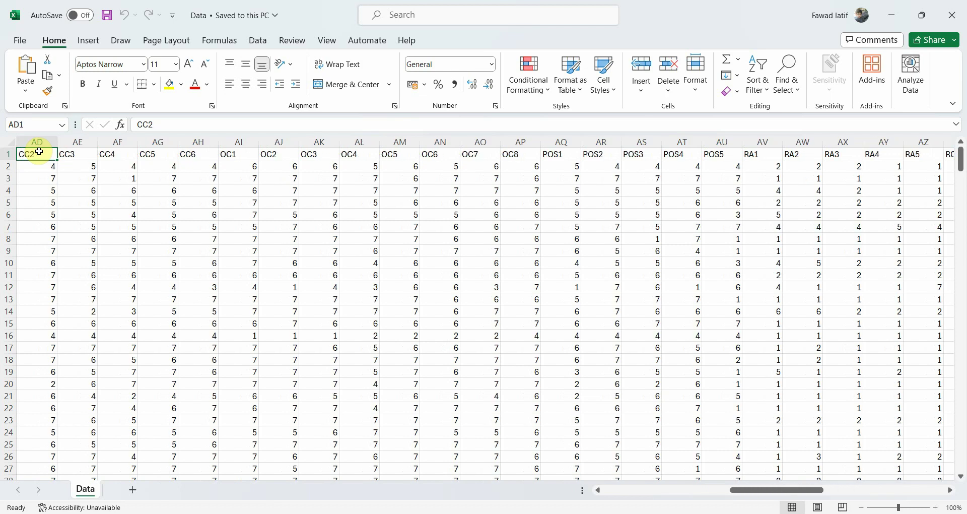
key(Left)
key(Left)
key(Left)
key(Left)
key(Left)
key(Left)
key(Left)
key(Left)
key(Left)
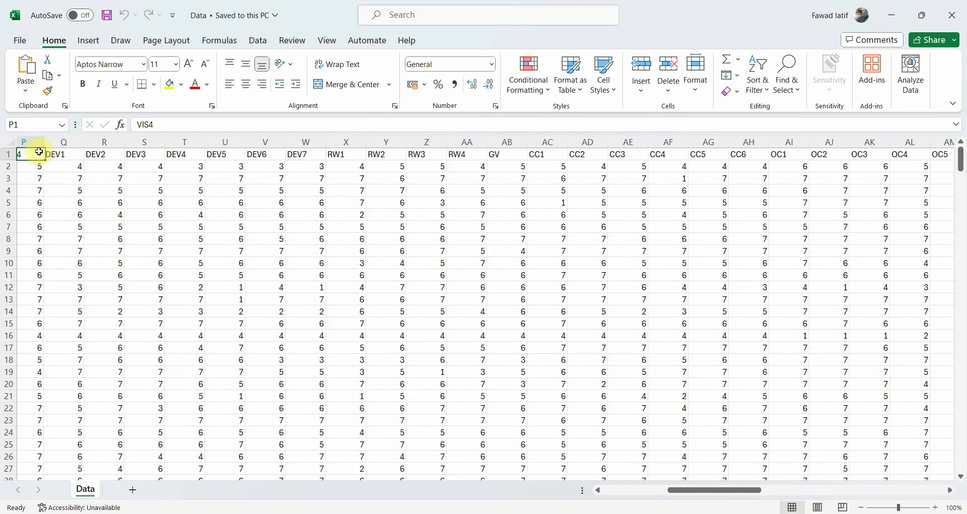
key(Left)
key(Left)
key(Left)
key(Left)
key(Left)
key(Left)
key(Left)
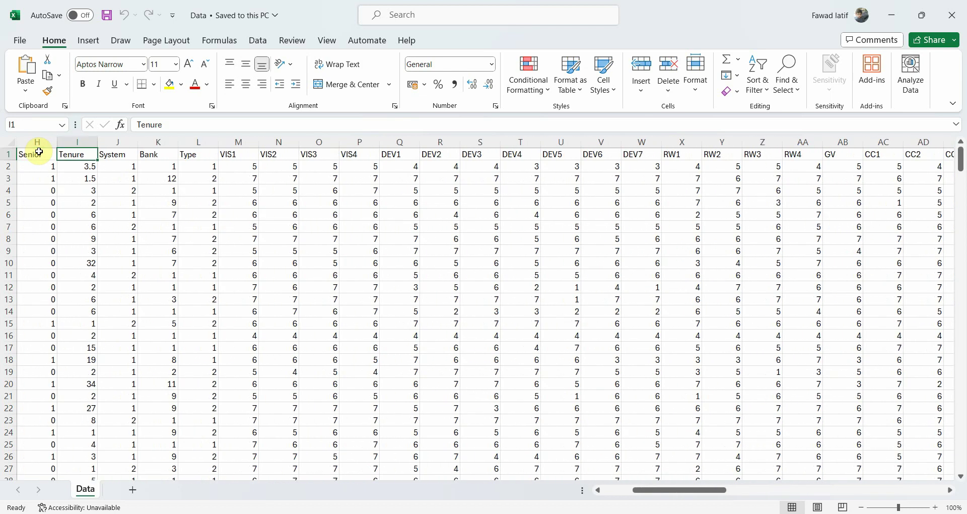
key(Right)
key(Right)
key(Right)
key(Right)
key(Right)
key(Right)
key(Left)
key(Left)
key(Left)
key(Right)
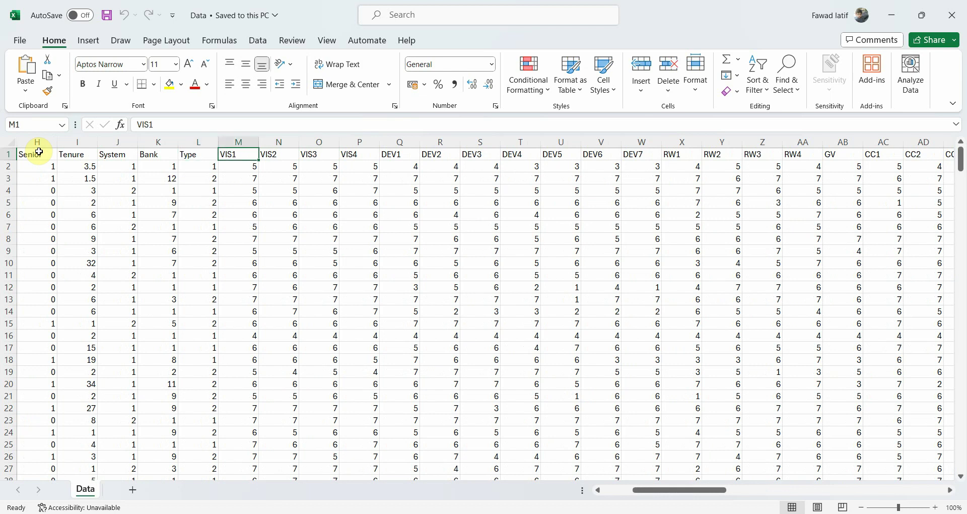
key(ctrl+shift+Right)
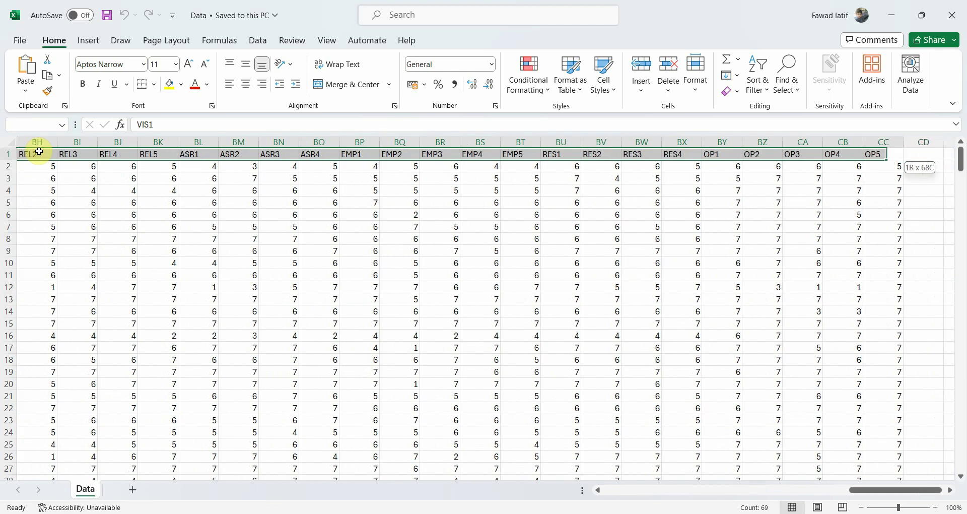
key(ctrl+c)
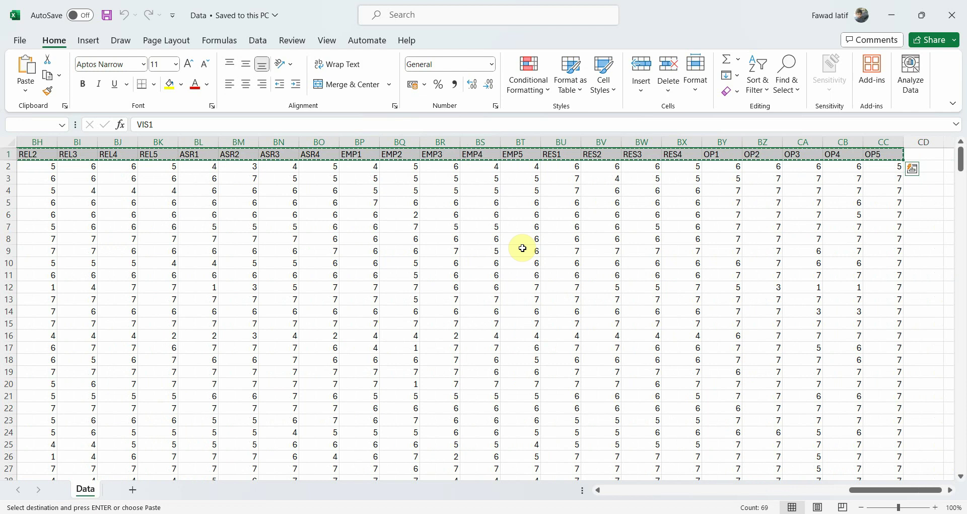
Write the 1-to-7 range question and paste the VIS1–OP5 header list below it.
key(alt+Tab)
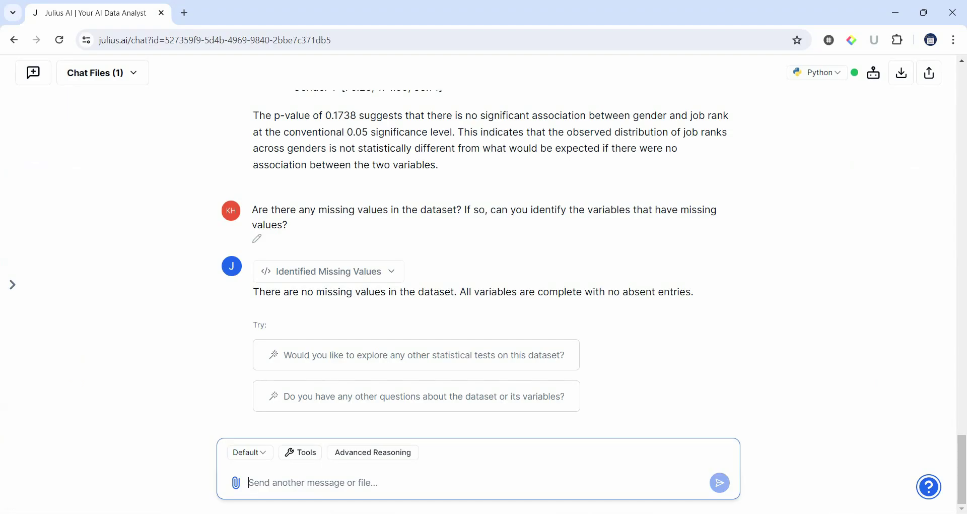
click(281, 483)
text(The following va)
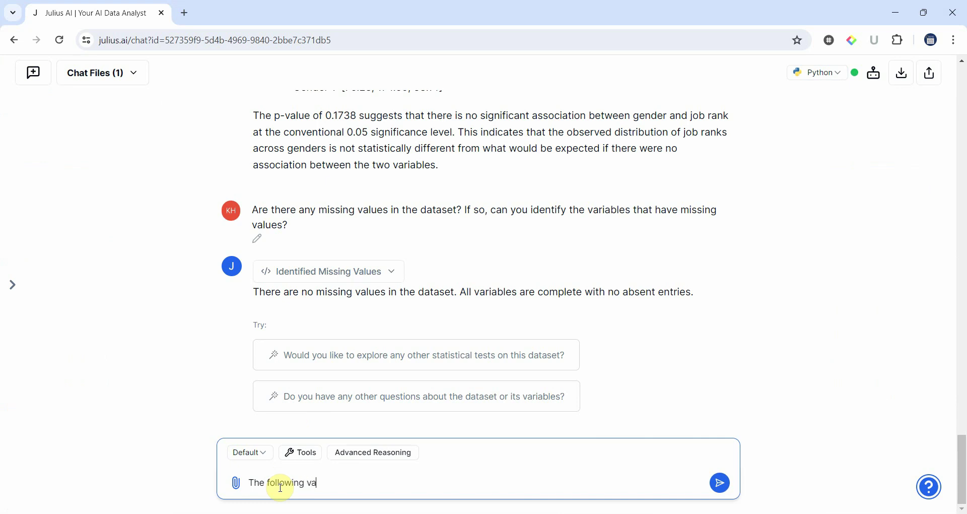
text(riables in the dataset)
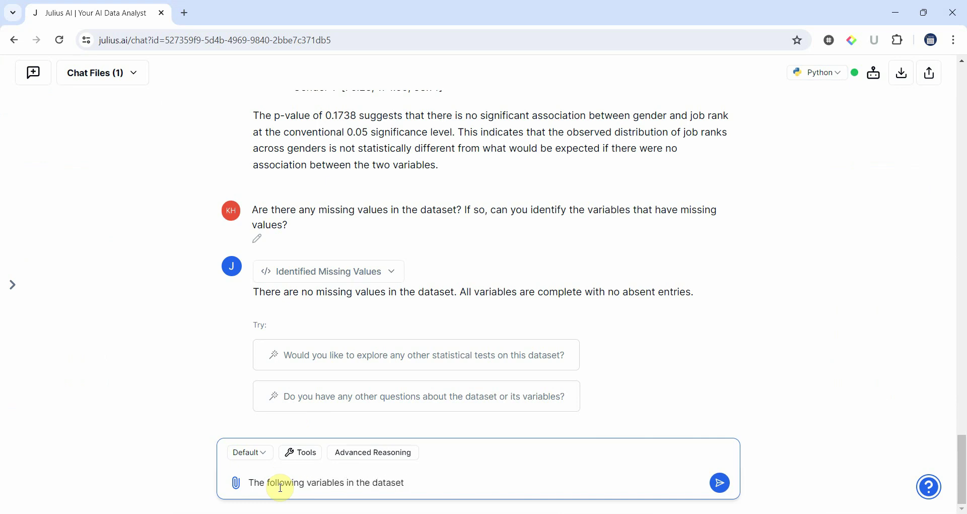
text( should be in the range of 1)
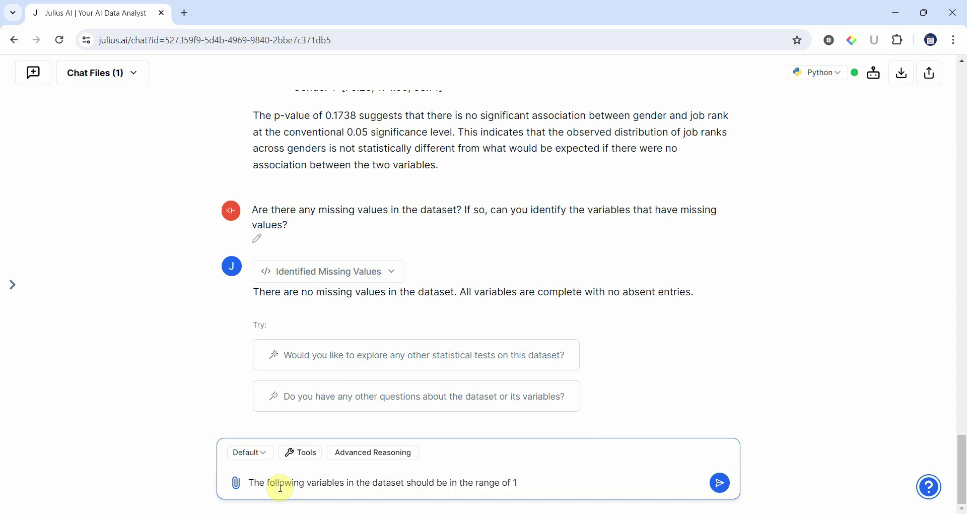
text( to 7. Are there any out of range values)
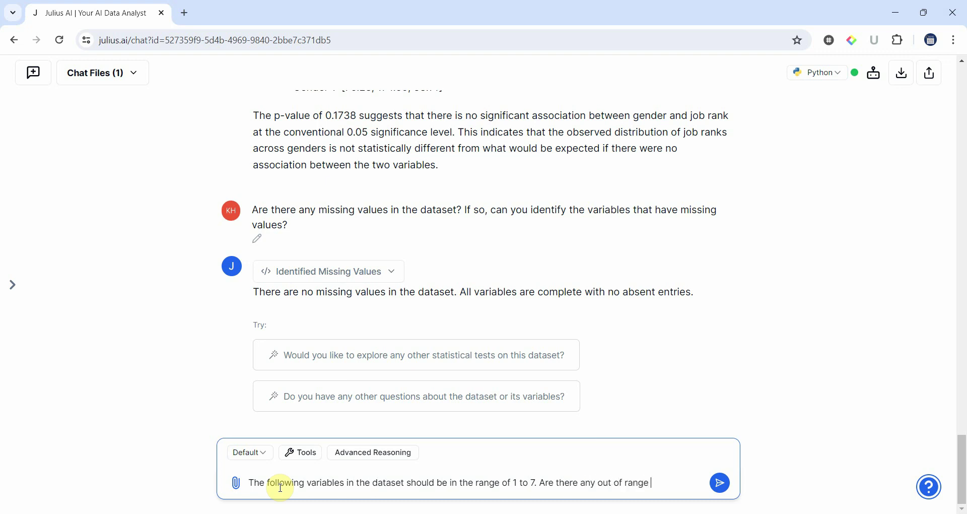
key(shift+Return)
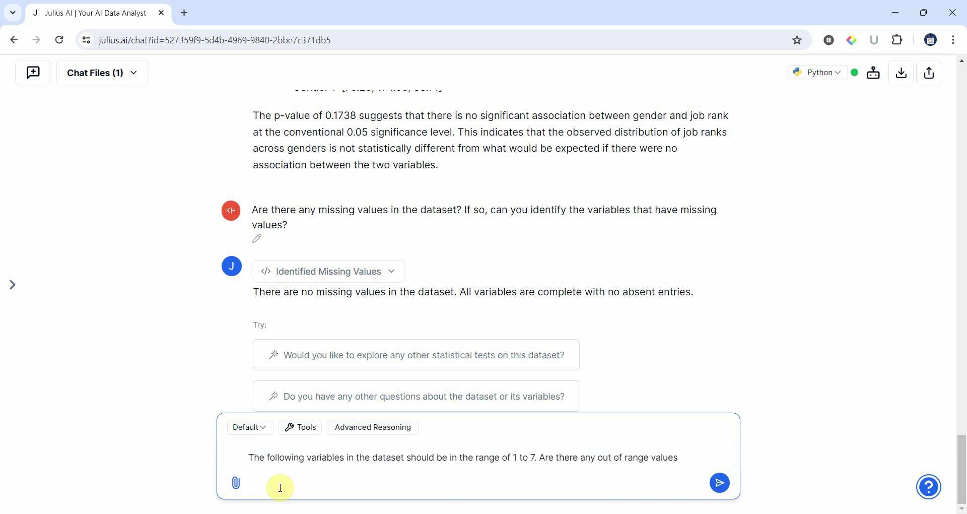
key(ctrl+v)
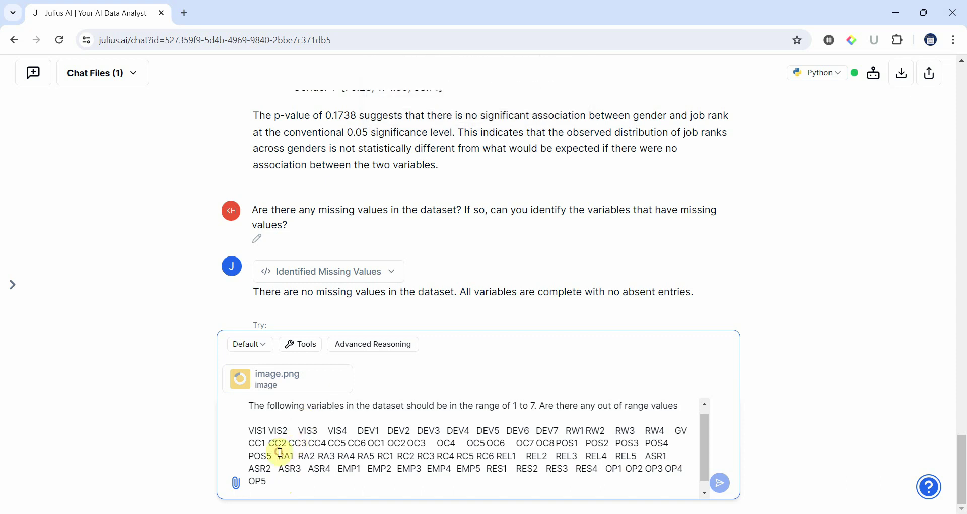
Remove the pasted image.png attachment and send the range-check question.
right_click(285, 377)
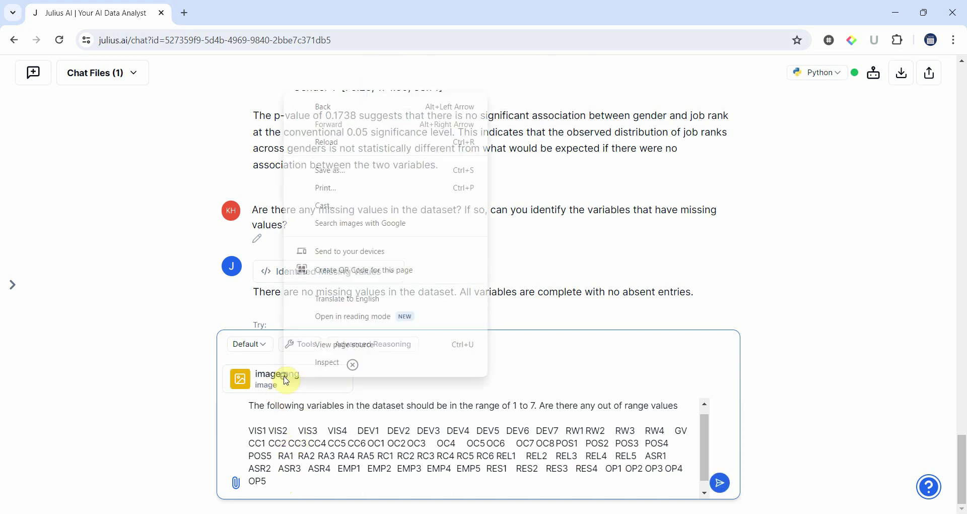
click(327, 379)
click(353, 366)
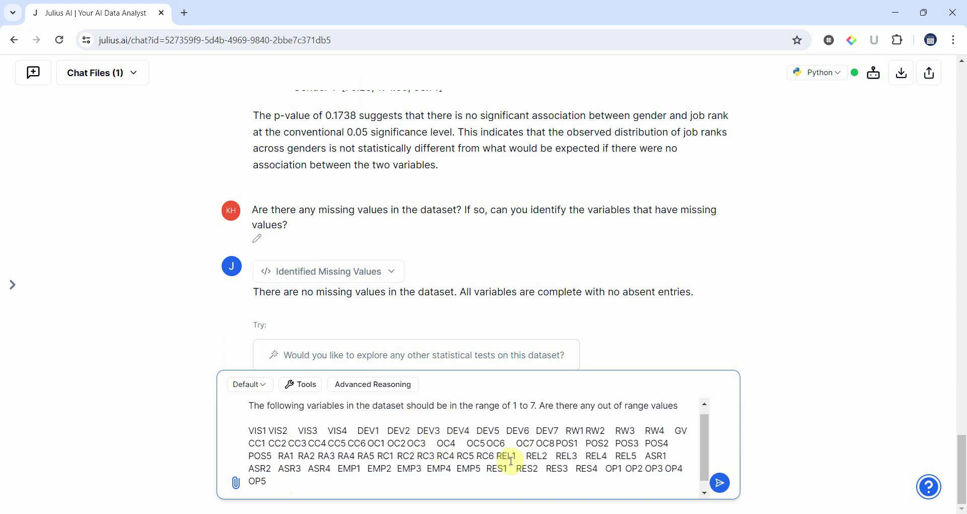
click(721, 483)
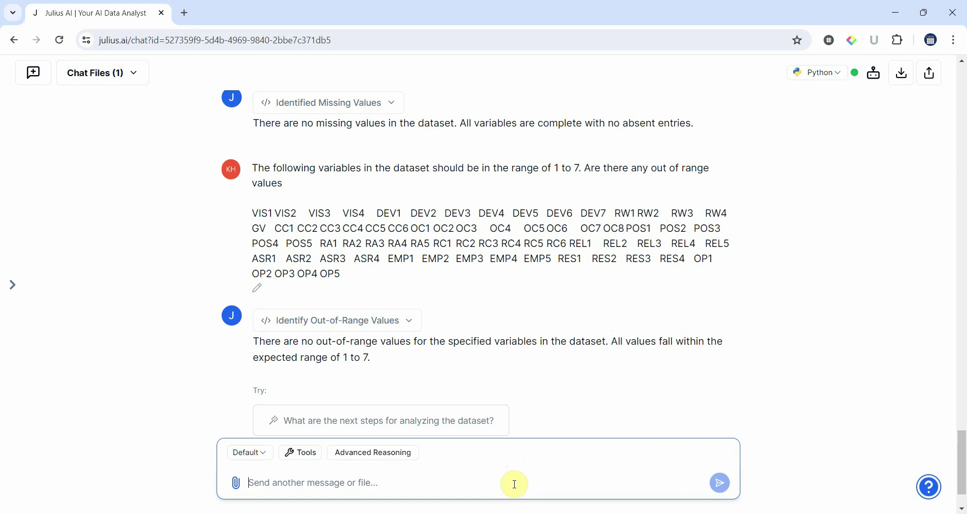
Ask whether any of the same variables have skewness or kurtosis over ±2.
text(For the sa)
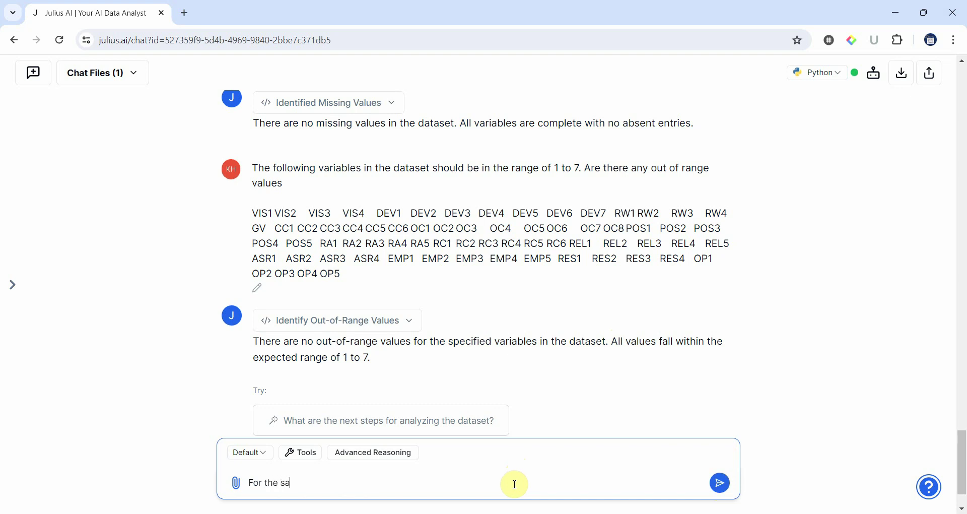
text(me set of variables, can yo u)
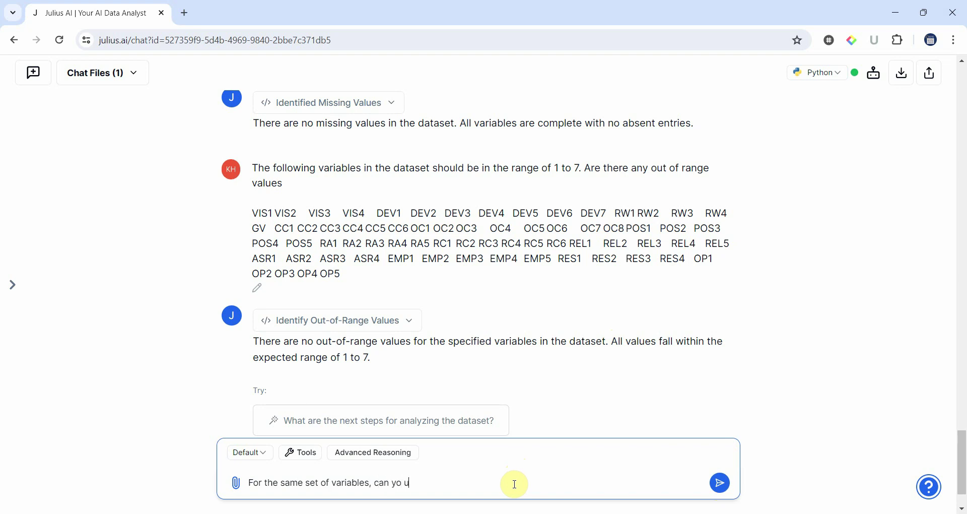
text( check if the skewness and ku)
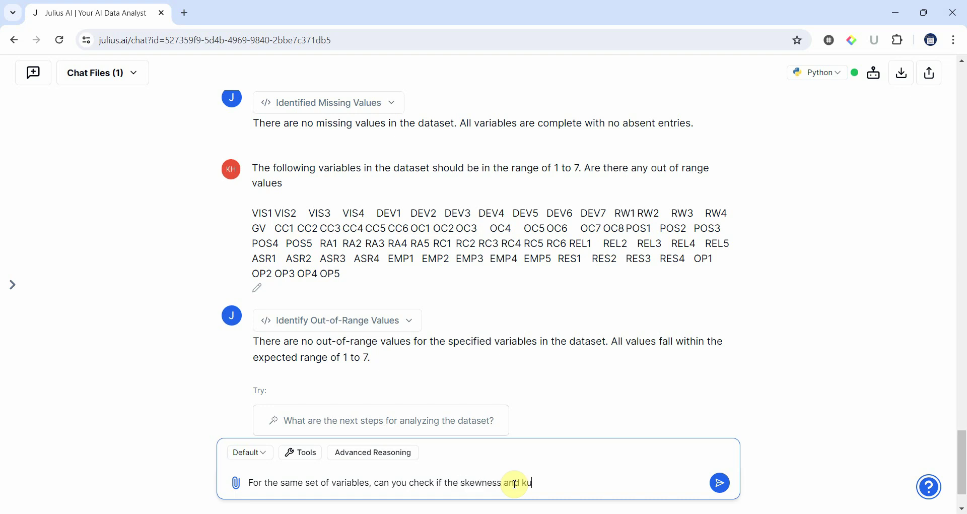
text(rtosis)
text(is over +/-2)
key(Return)
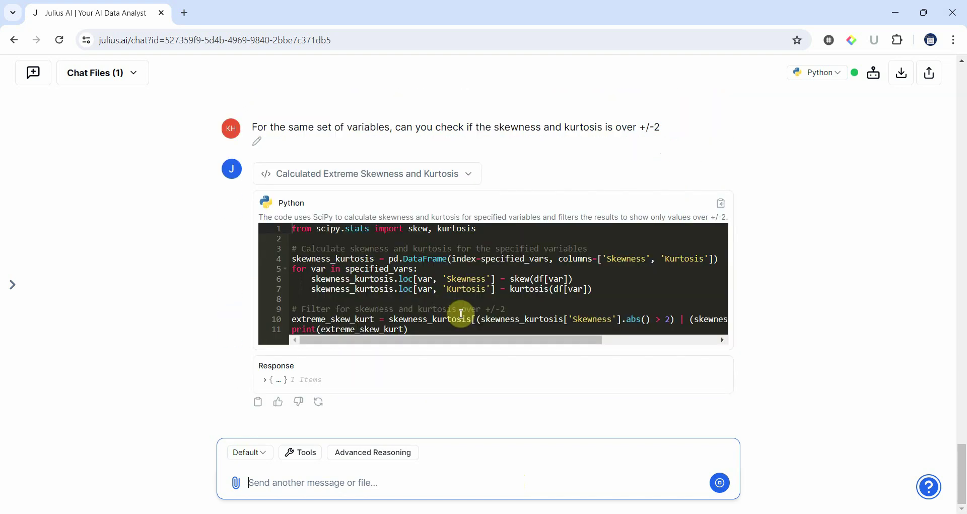
Request a skewness and kurtosis summary for each variable and scroll through the returned table.
click(371, 486)
text(Can)
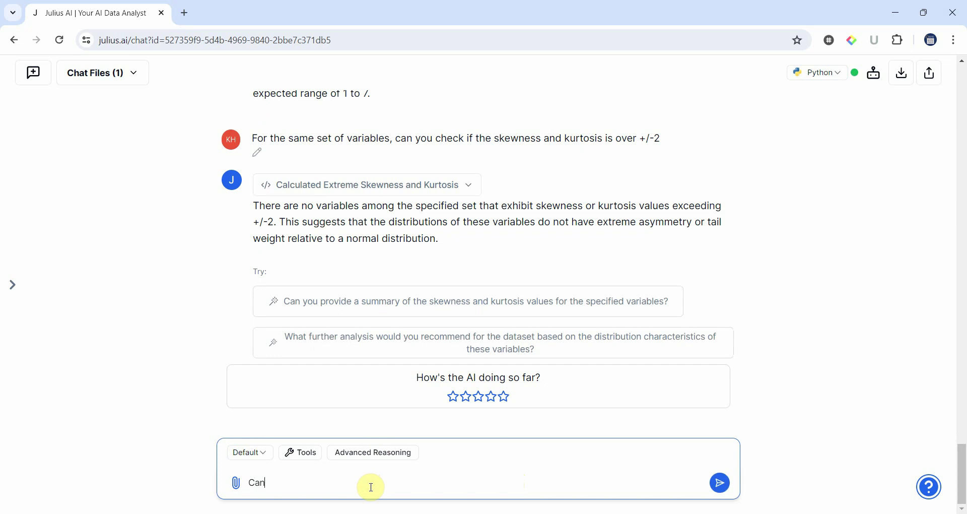
text( you su)
text(ou provide a summary o)
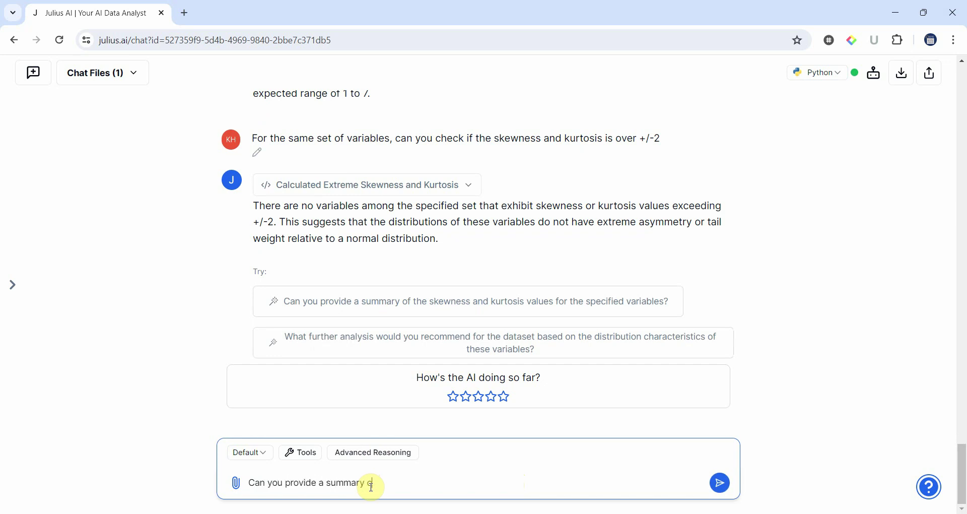
text(f Skewness and Kurtos)
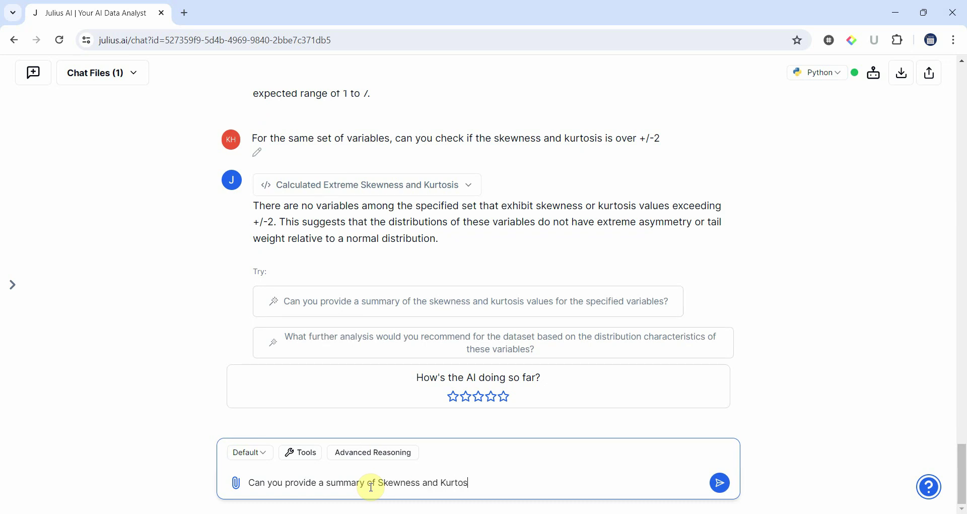
text(is Statistics for ewac)
text(each variable)
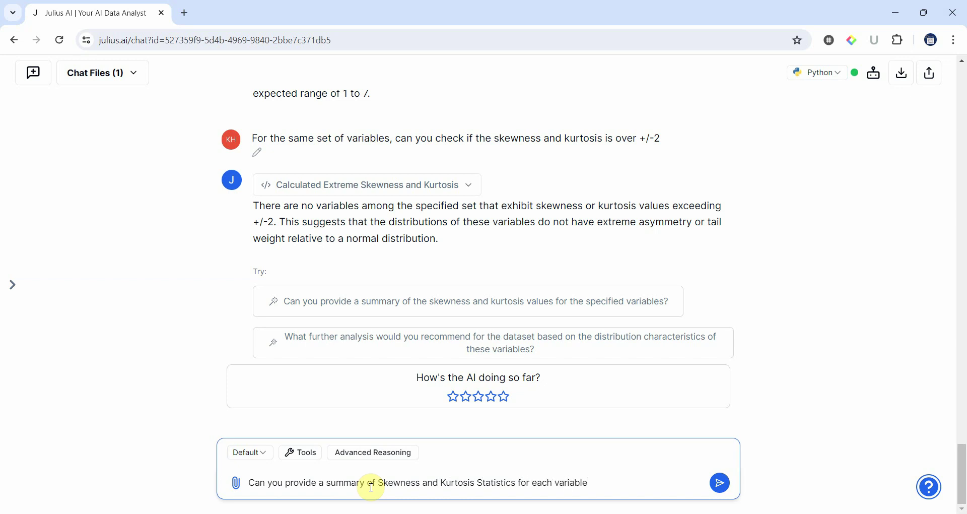
text(?)
key(Return)
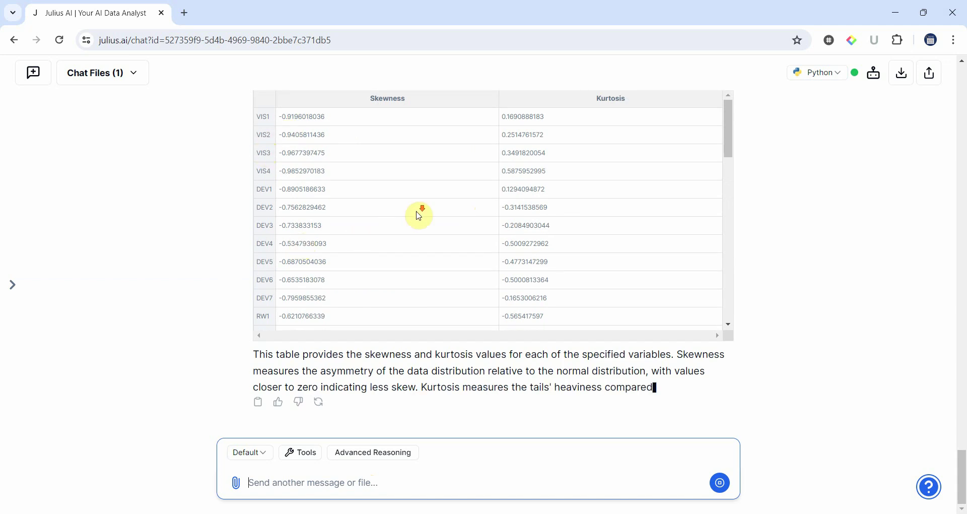
scroll(419, 216, down, 10)
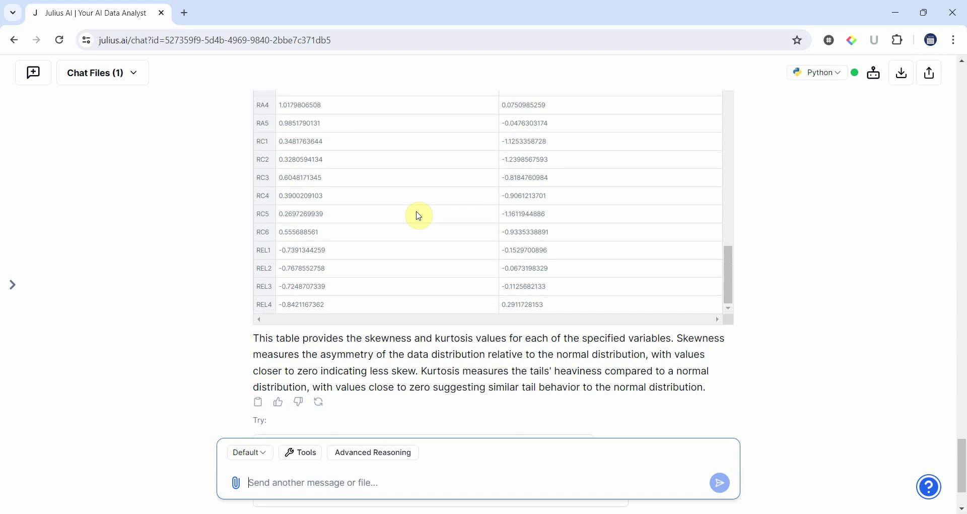
scroll(418, 214, up, 8)
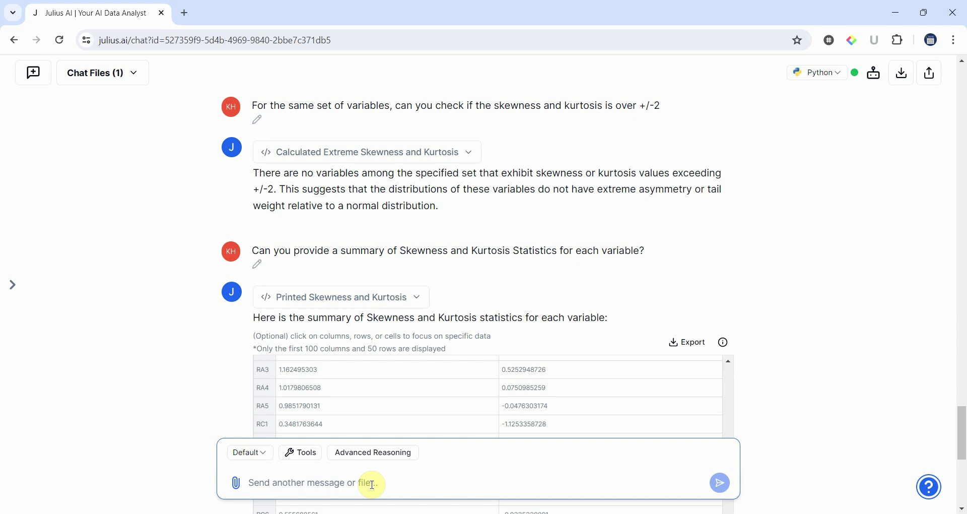
Ask Julius to check these variables for outliers using a boxplot.
text(Are there )
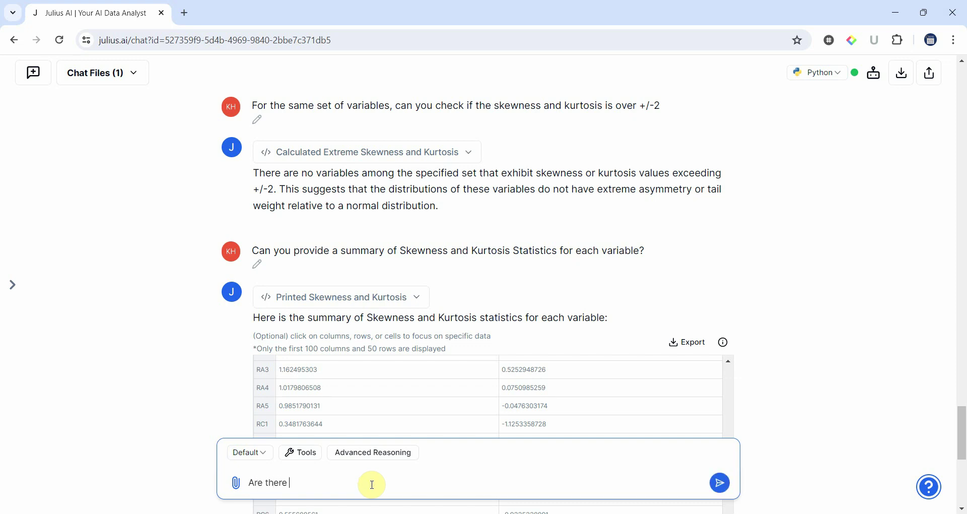
text(any outliers in these varoiable)
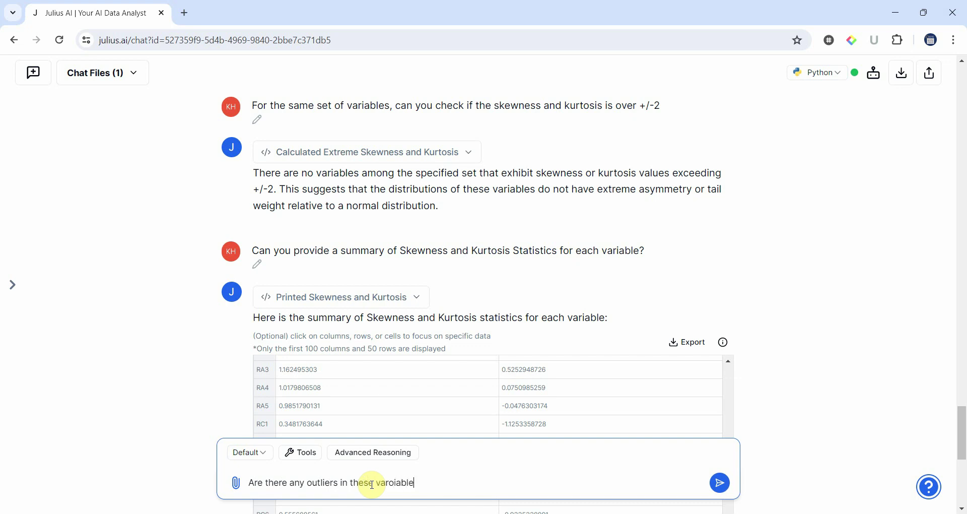
key(BackSpace)
key(BackSpace)
key(BackSpace)
key(BackSpace)
key(BackSpace)
key(BackSpace)
text(iables? Can you check using Boxp)
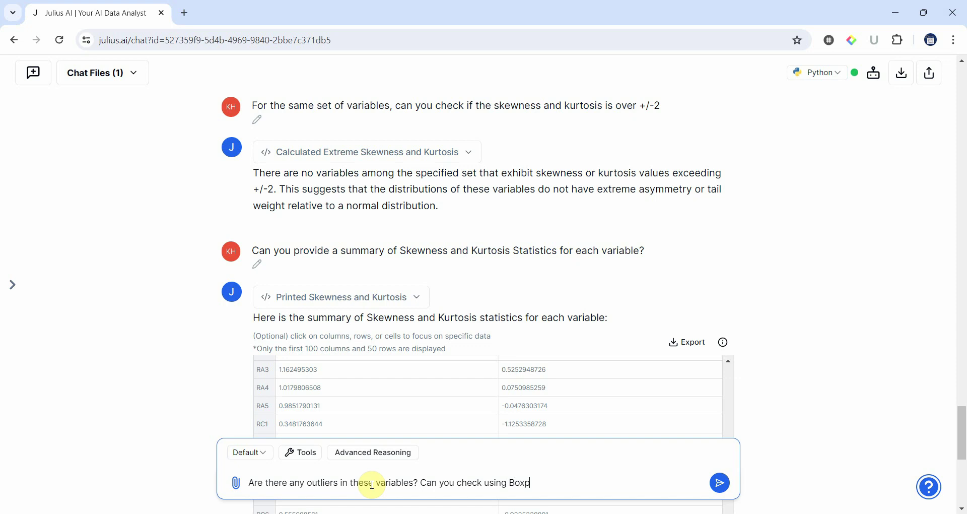
text(lot?)
key(Return)
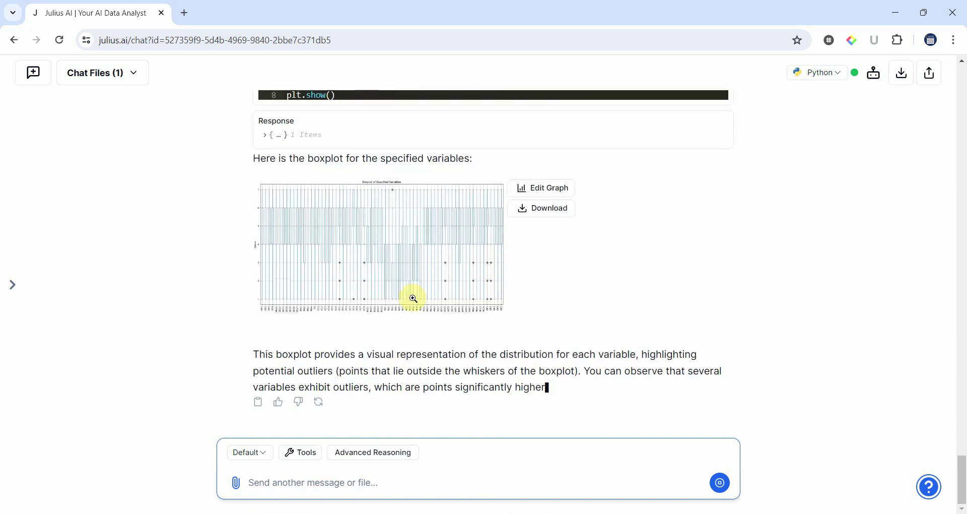
Enlarge the resulting boxplot to inspect the variables with outlying points.
click(426, 190)
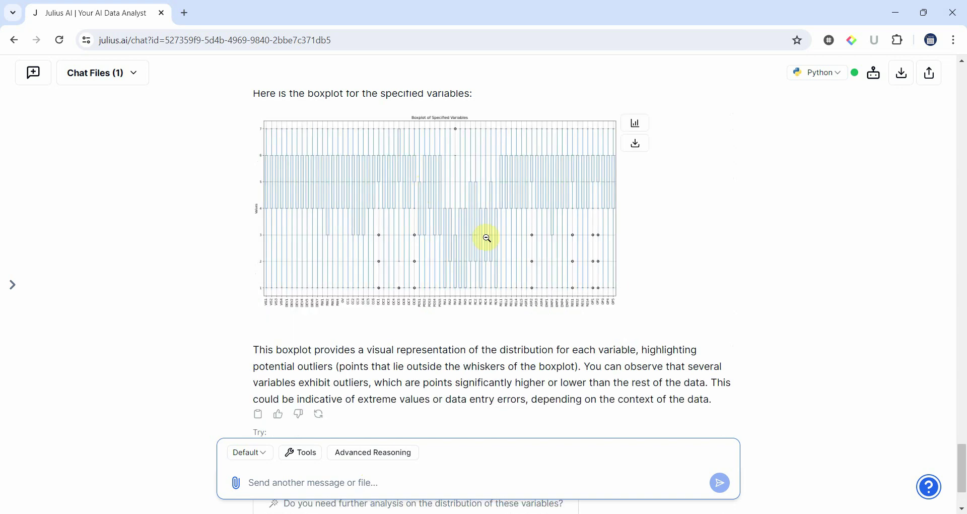
click(503, 244)
click(445, 200)
click(338, 488)
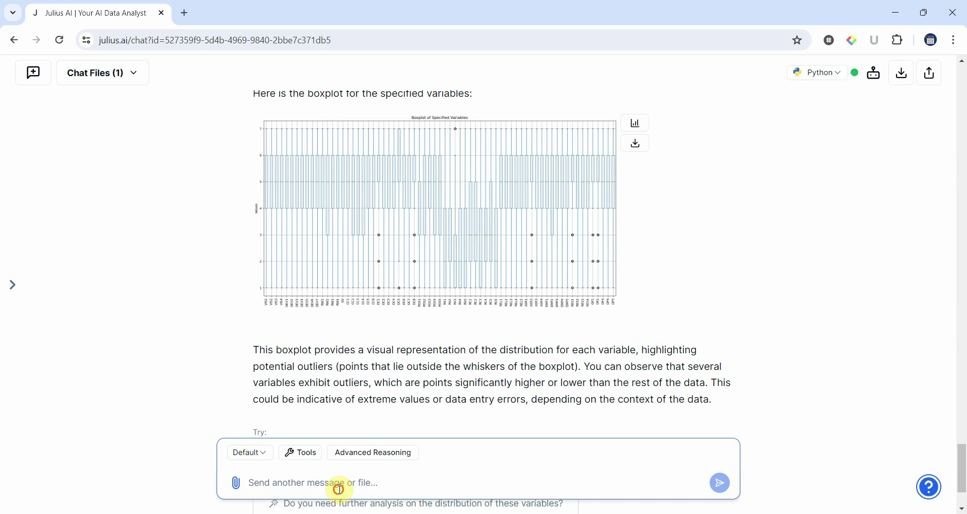
Request outlier row numbers for each variable with outliers, then review the returned lists.
text(can you proivi)
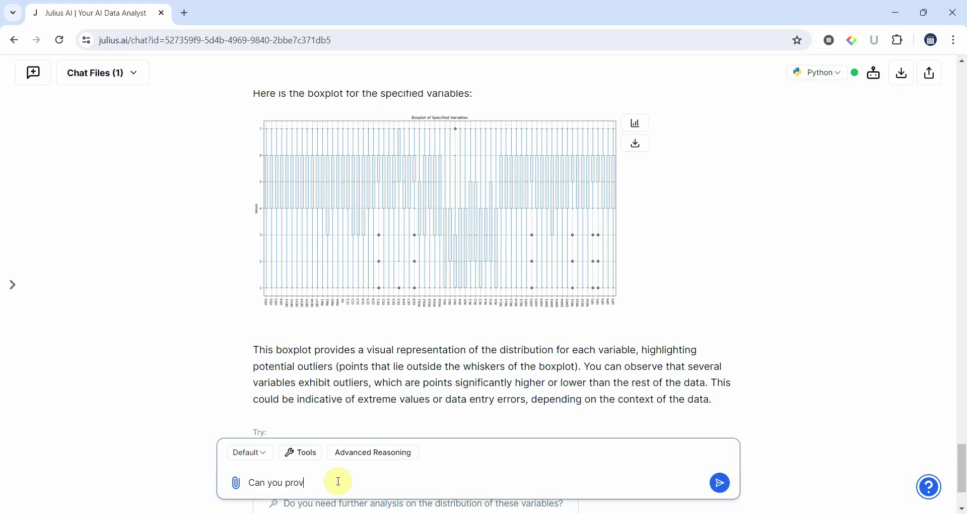
text(ide the trow)
key(BackSpace)
key(BackSpace)
text(ow numbers for the )
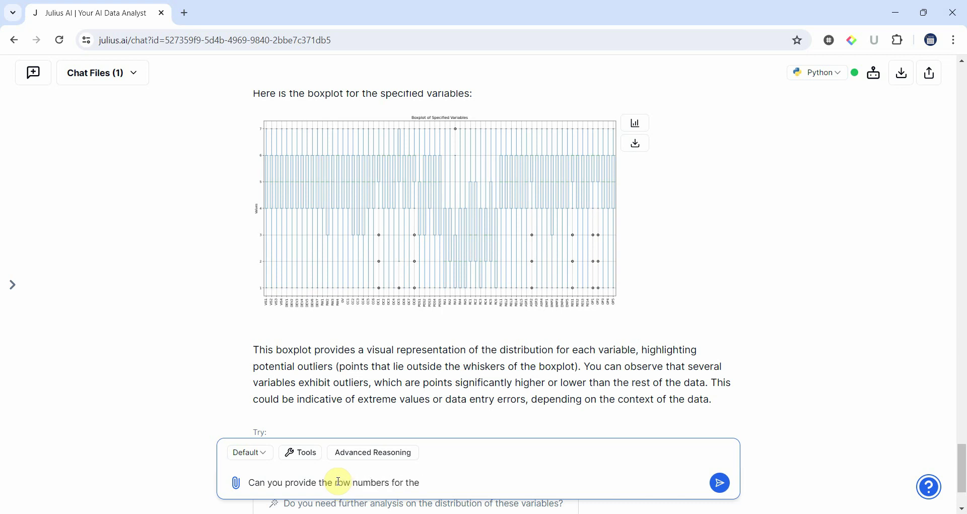
text(outliers for each variables whe)
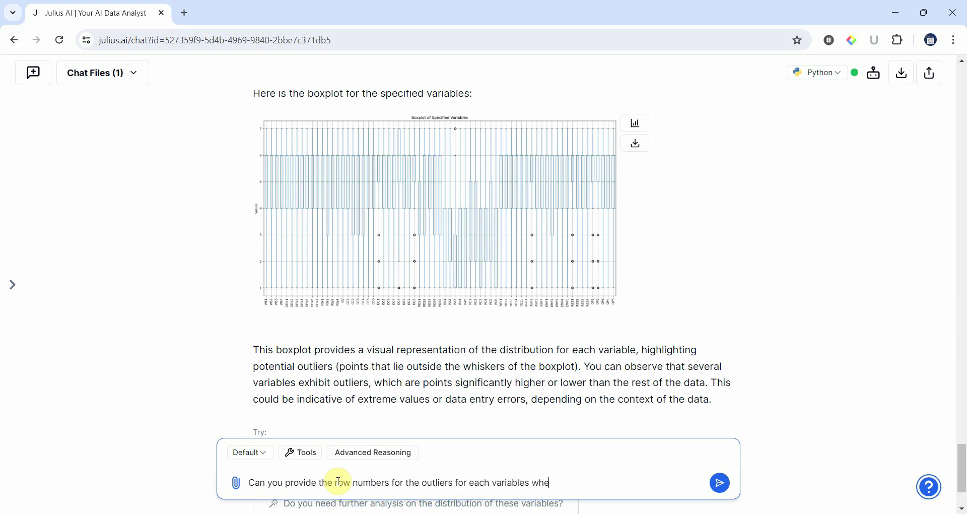
text(re there are any outliers?)
key(Return)
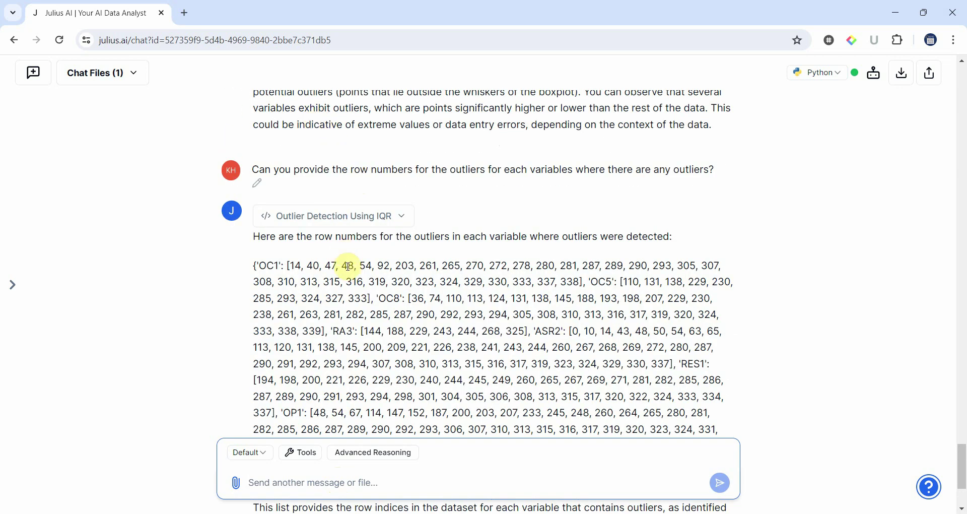
scroll(346, 259, down, 3)
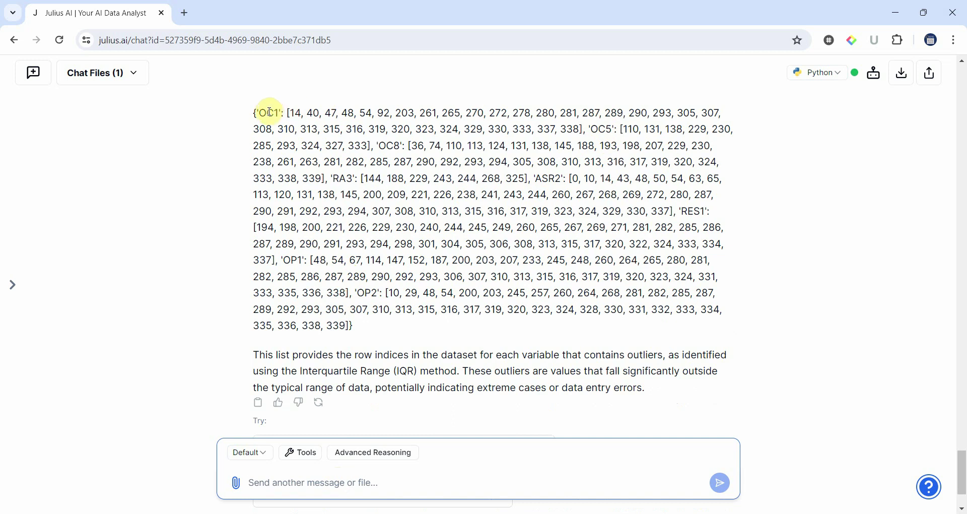
drag(301, 113, 630, 175)
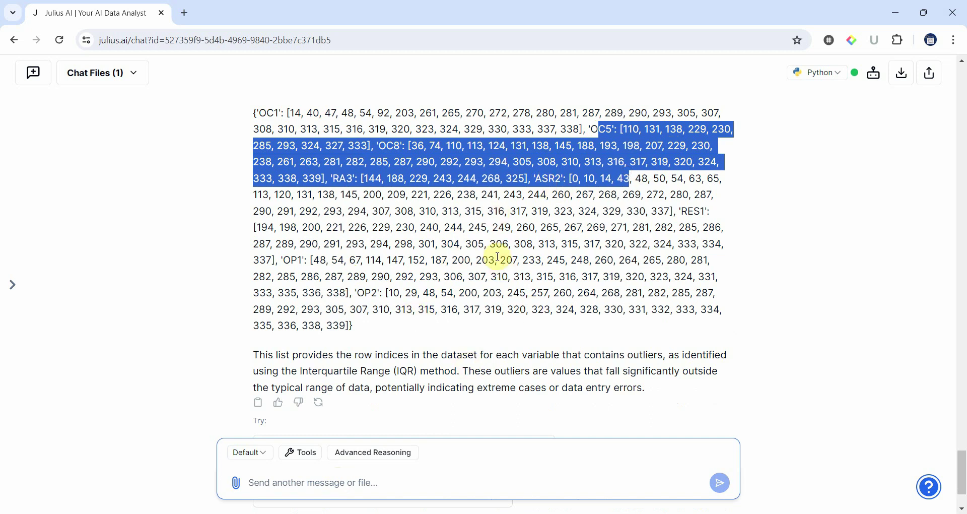
click(391, 484)
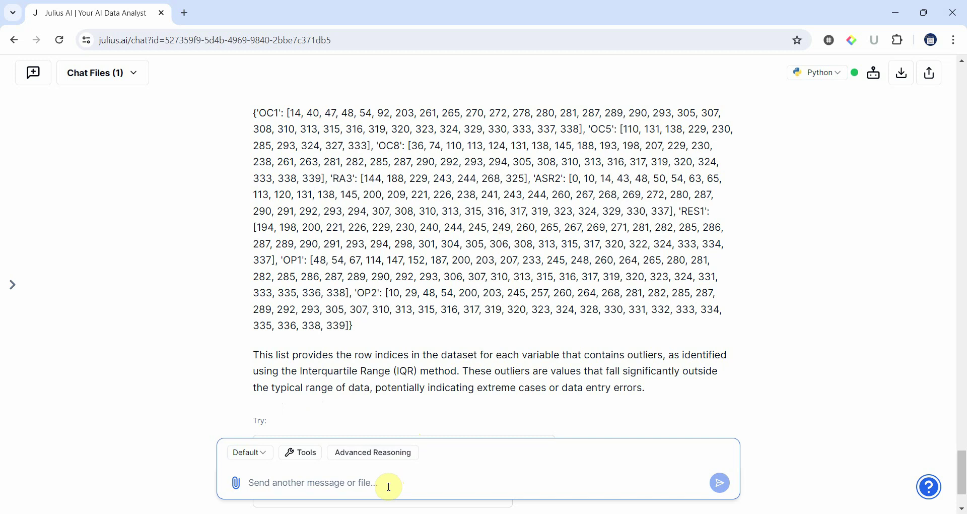
Type a request to convert each variable to standardized scores and find which exceed 3.3.
text(Can yo)
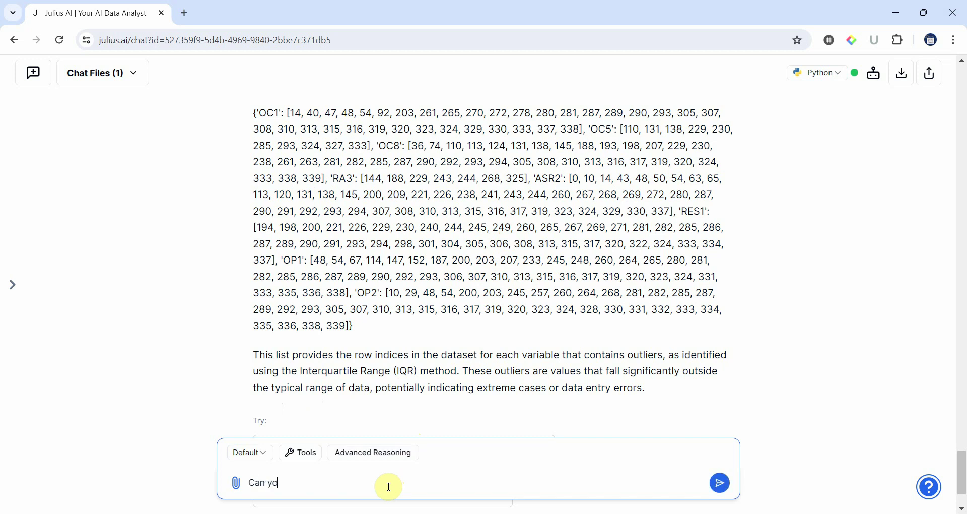
text(u convert each of these)
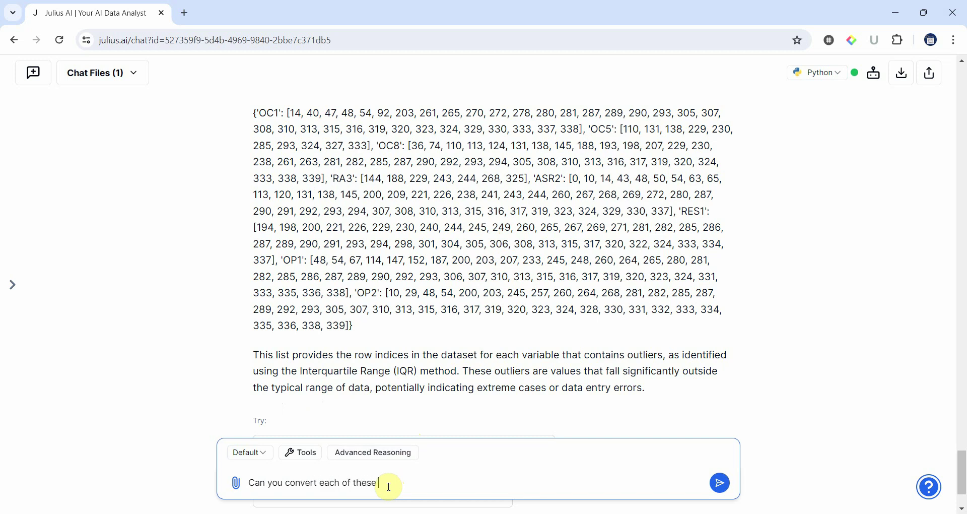
text( varialbes into a standardized score)
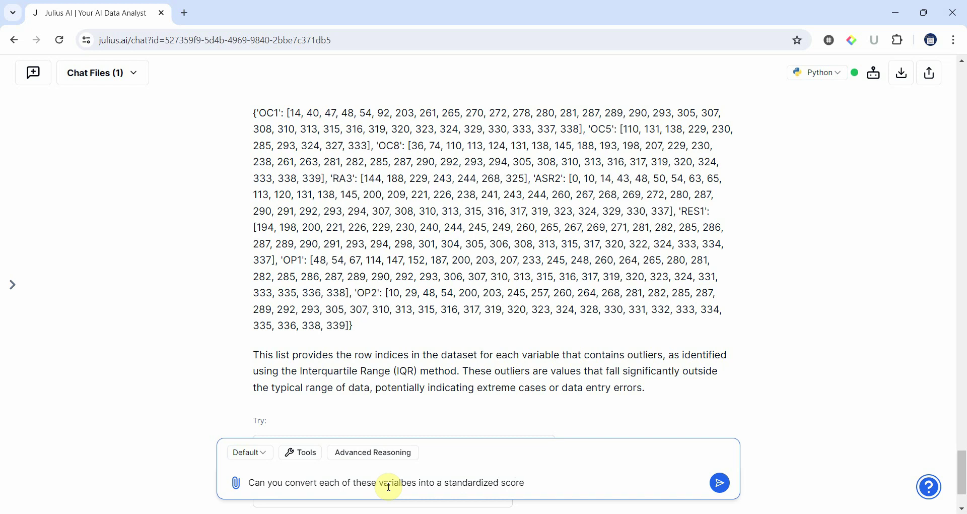
text( and find which of the vairables hav)
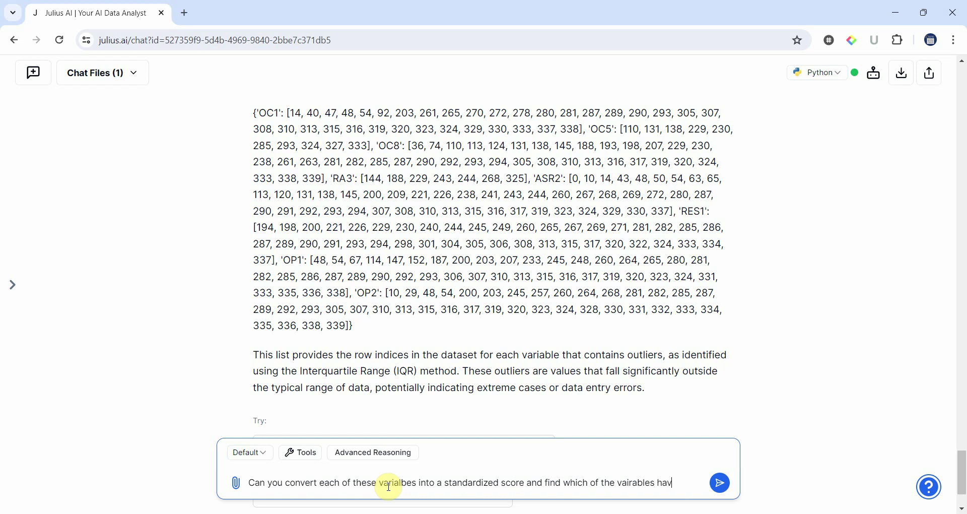
text(e sc)
key(BackSpace)
text(score over 3.3)
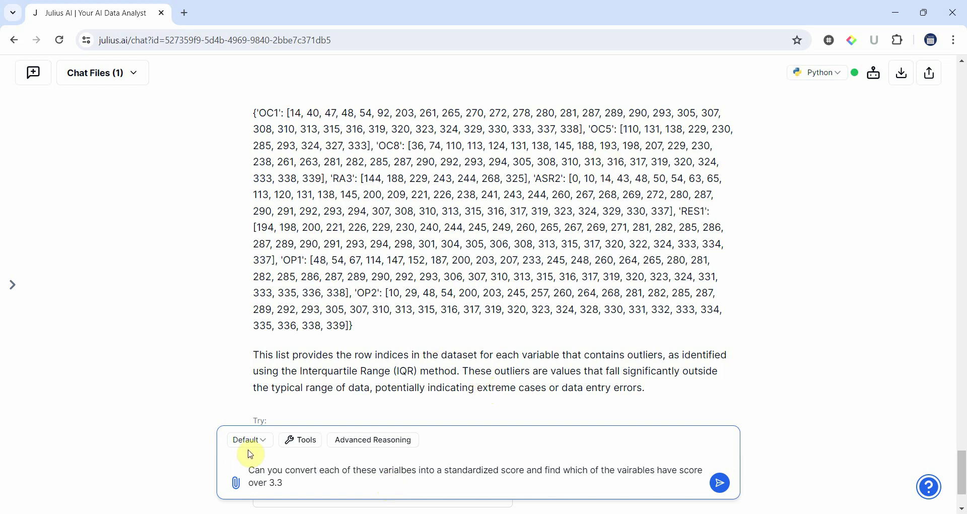
Send the z-score question, then scroll back up to the chat's opening Age summary.
click(721, 483)
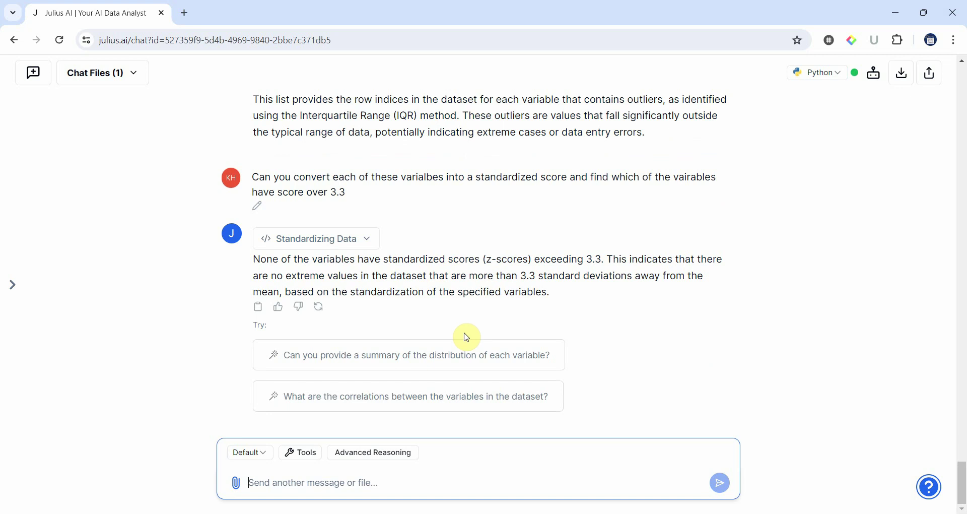
scroll(317, 212, up, 20)
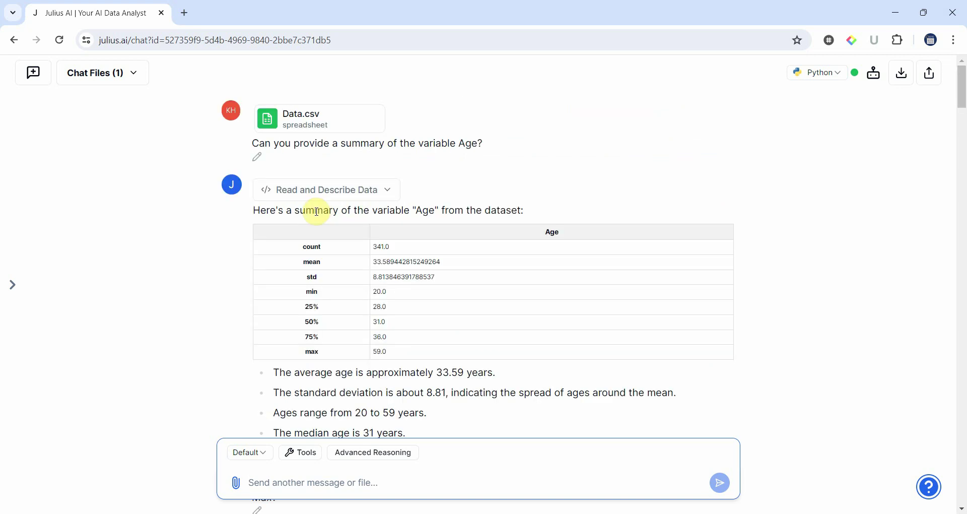
scroll(318, 211, down, 20)
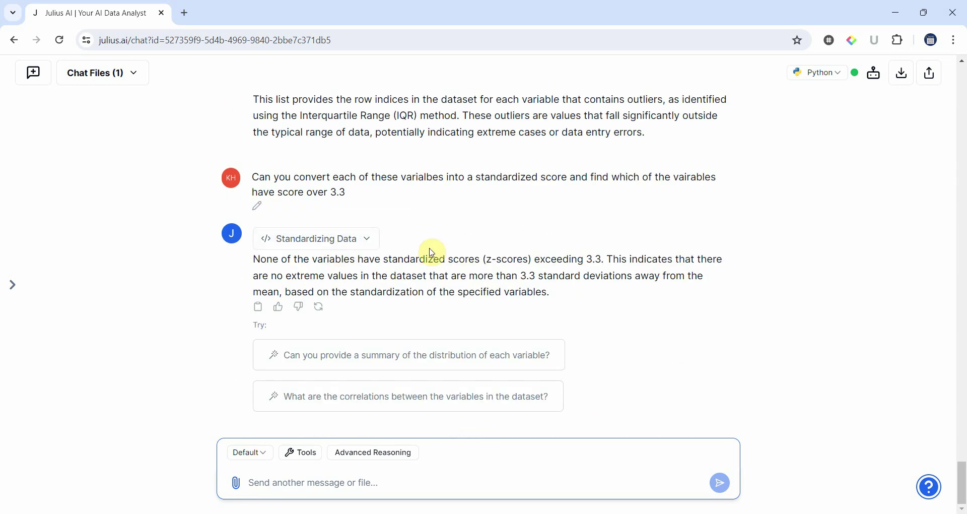
scroll(438, 252, up, 5)
scroll(445, 250, up, 20)
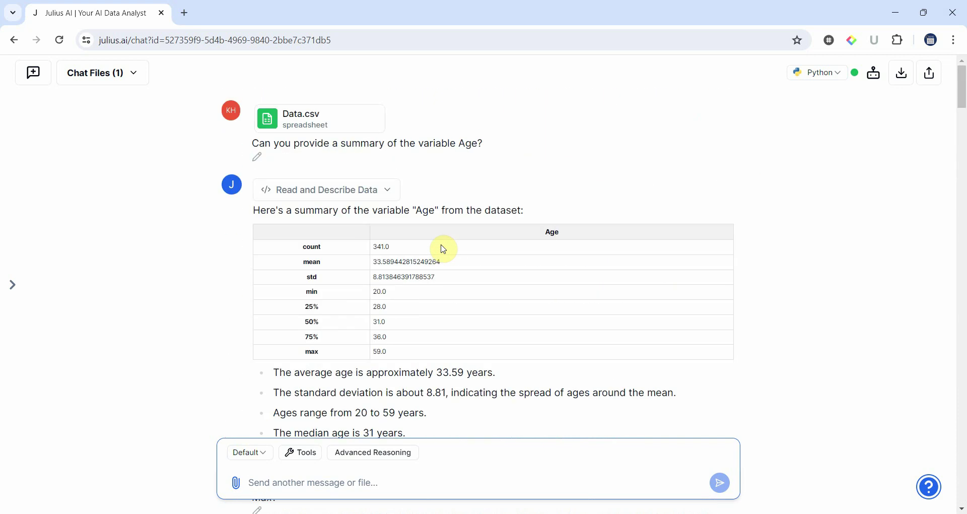